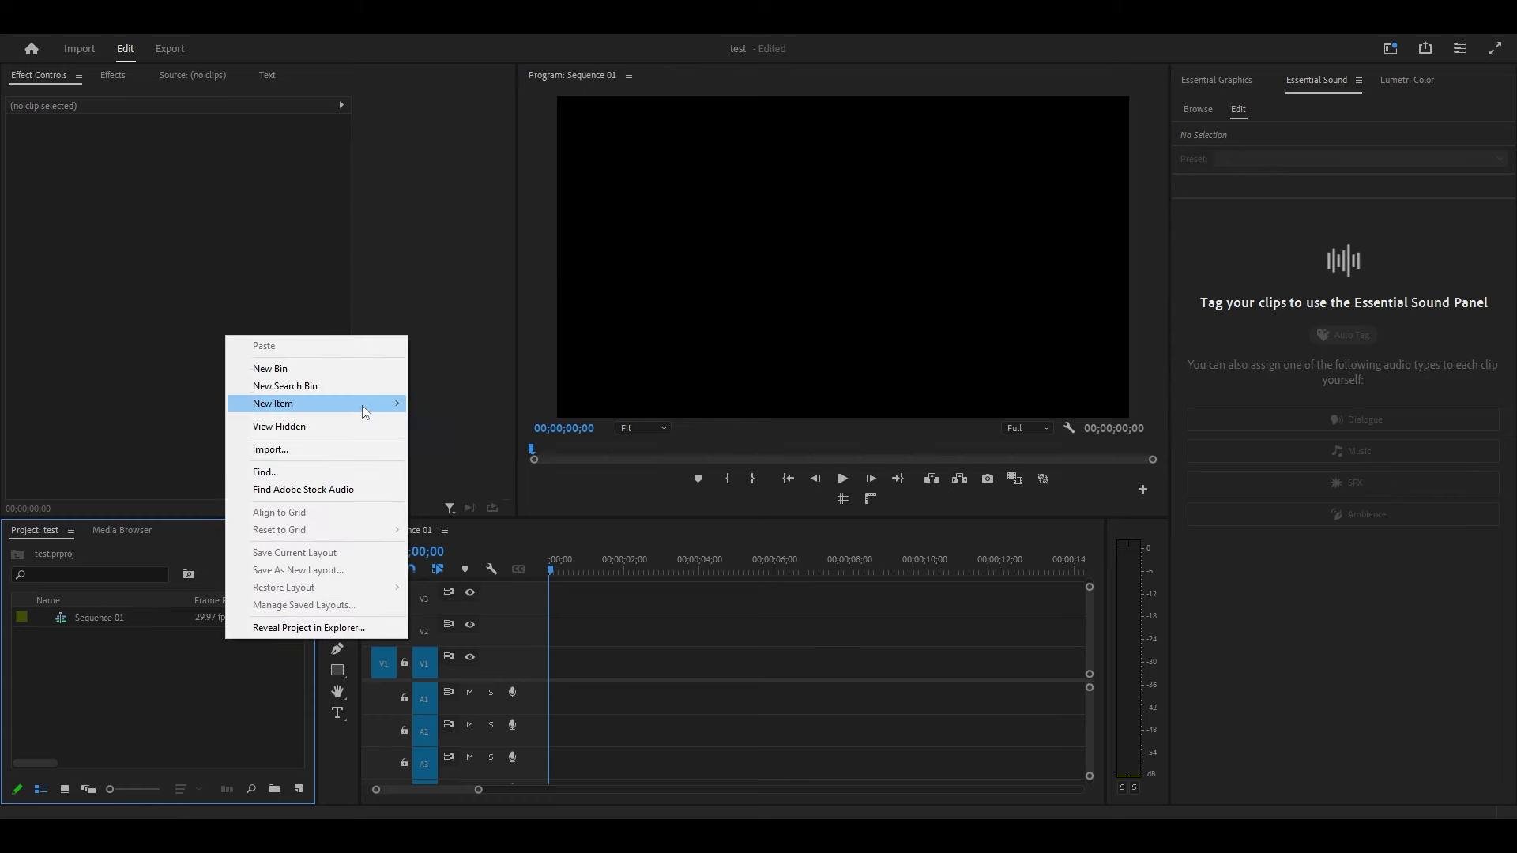
- Create a 1920x1080 bright cyan colour matte and place it on track V1
{"action": "mouse_move", "coordinate": [315, 404]}
{"action": "left_click", "coordinate": [487, 506]}
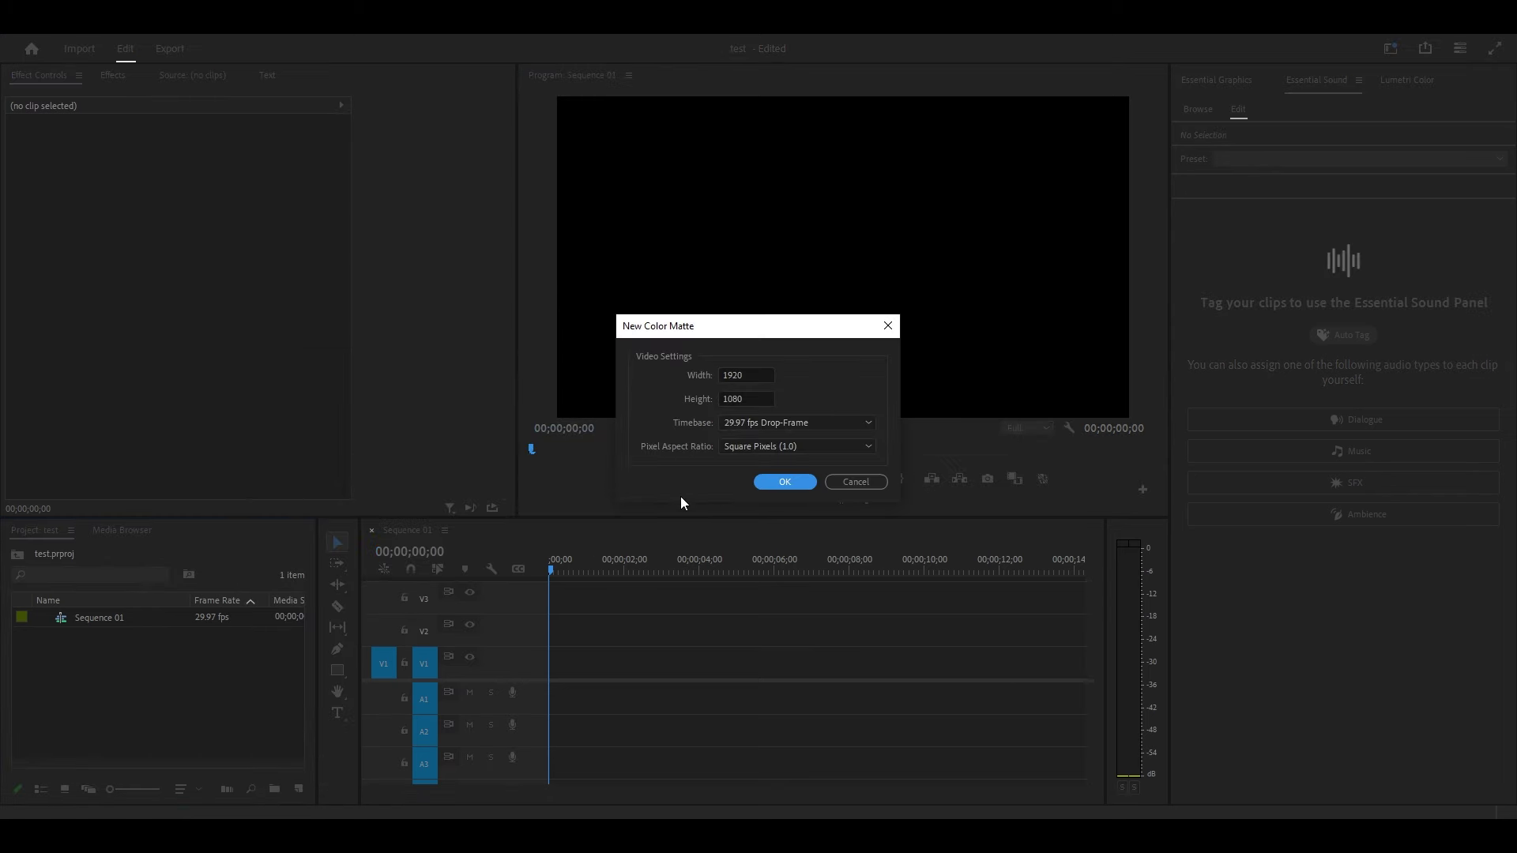
{"action": "left_click", "coordinate": [771, 487]}
{"action": "left_click", "coordinate": [790, 417]}
{"action": "left_click", "coordinate": [767, 512]}
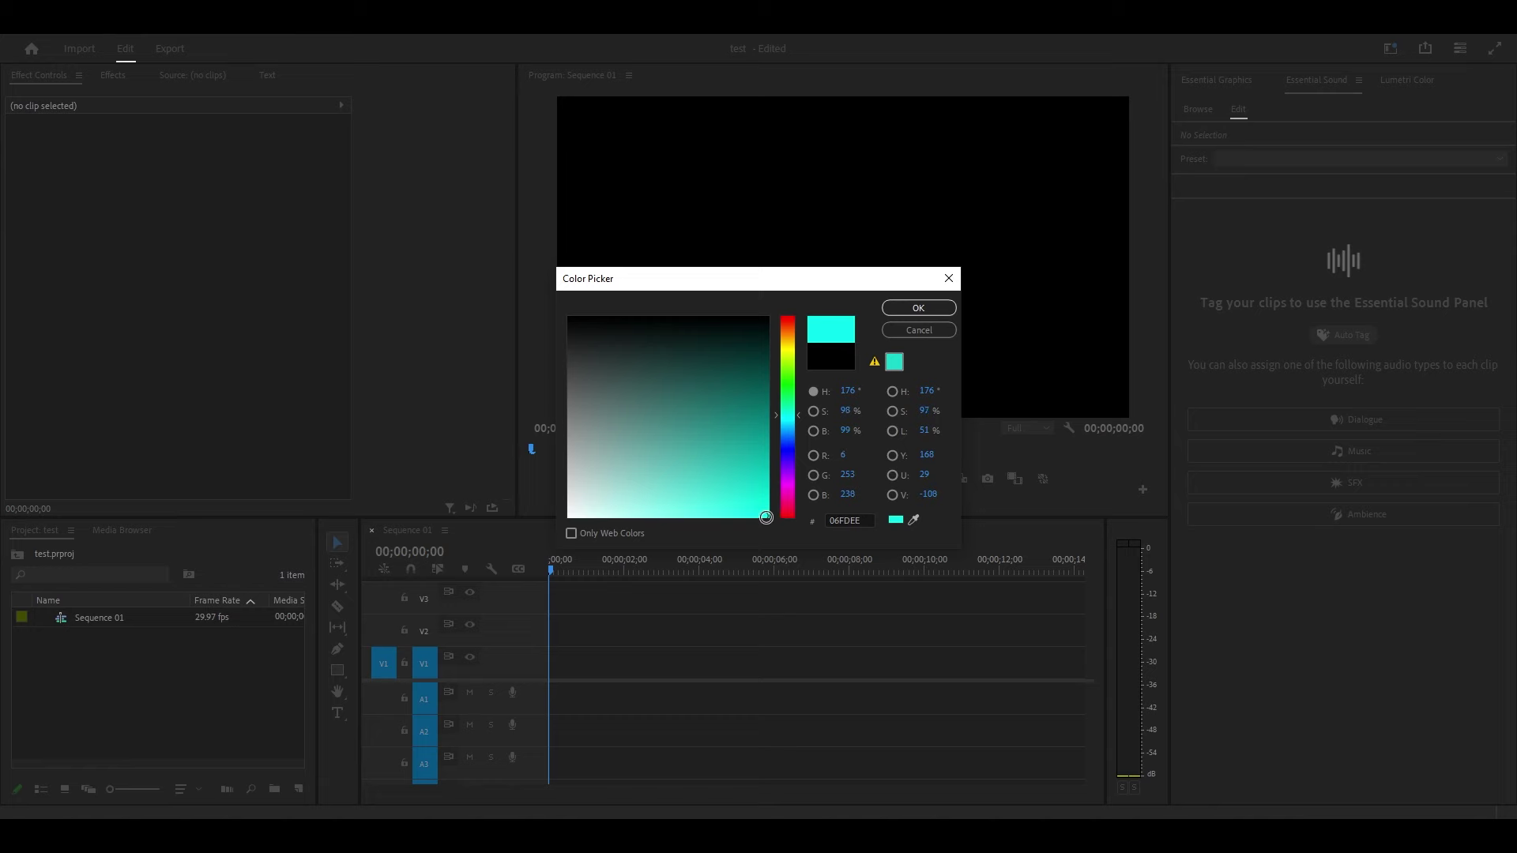
{"action": "left_click", "coordinate": [919, 308]}
{"action": "left_click_drag", "start_coordinate": [98, 618], "coordinate": [523, 670]}
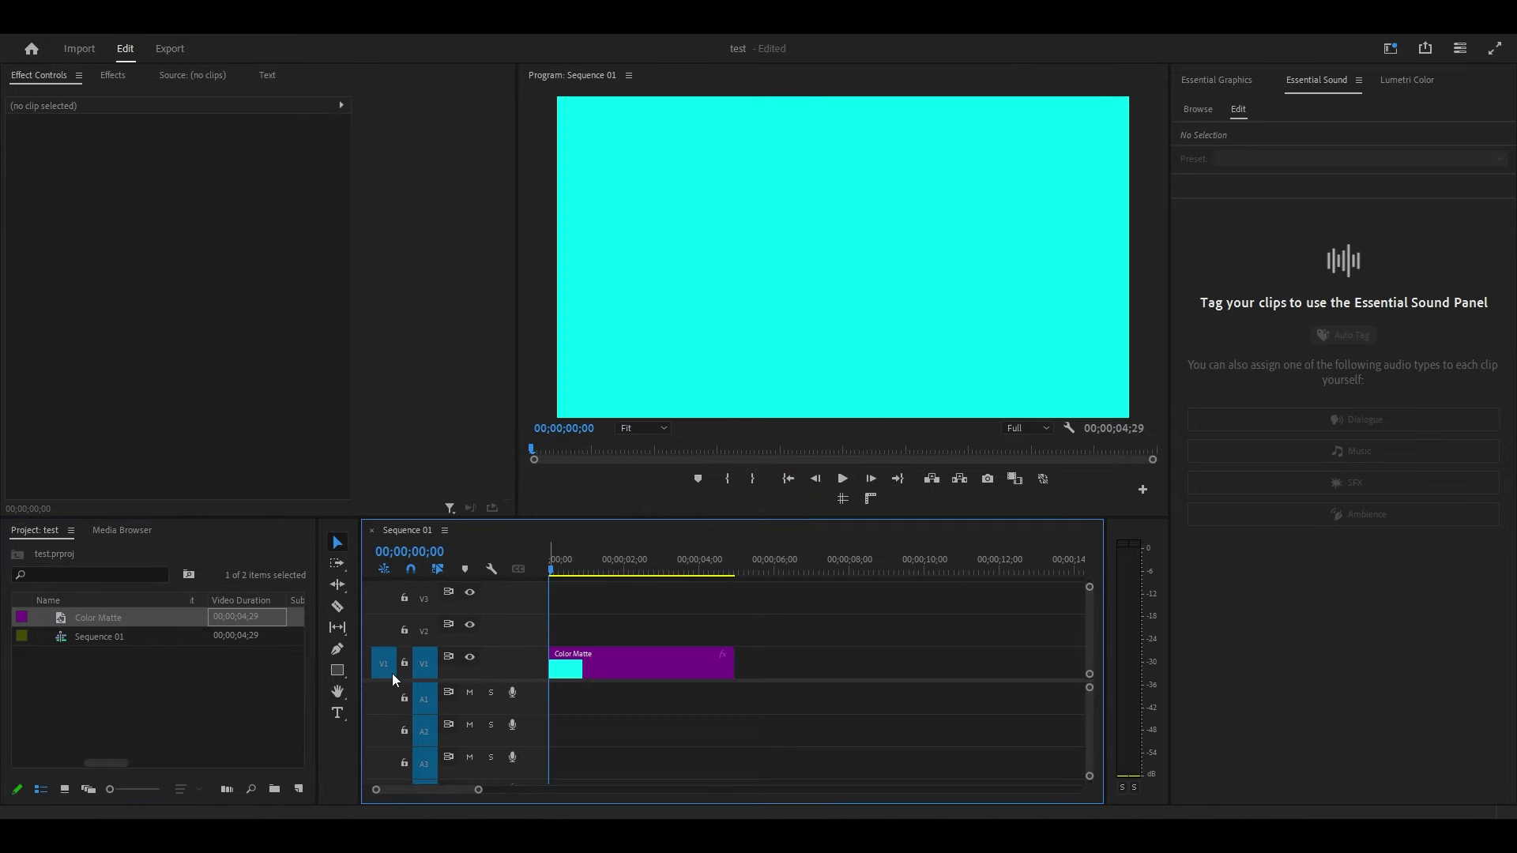
- Draw a rectangle over the right part of the frame and fill it white
{"action": "left_click", "coordinate": [341, 673]}
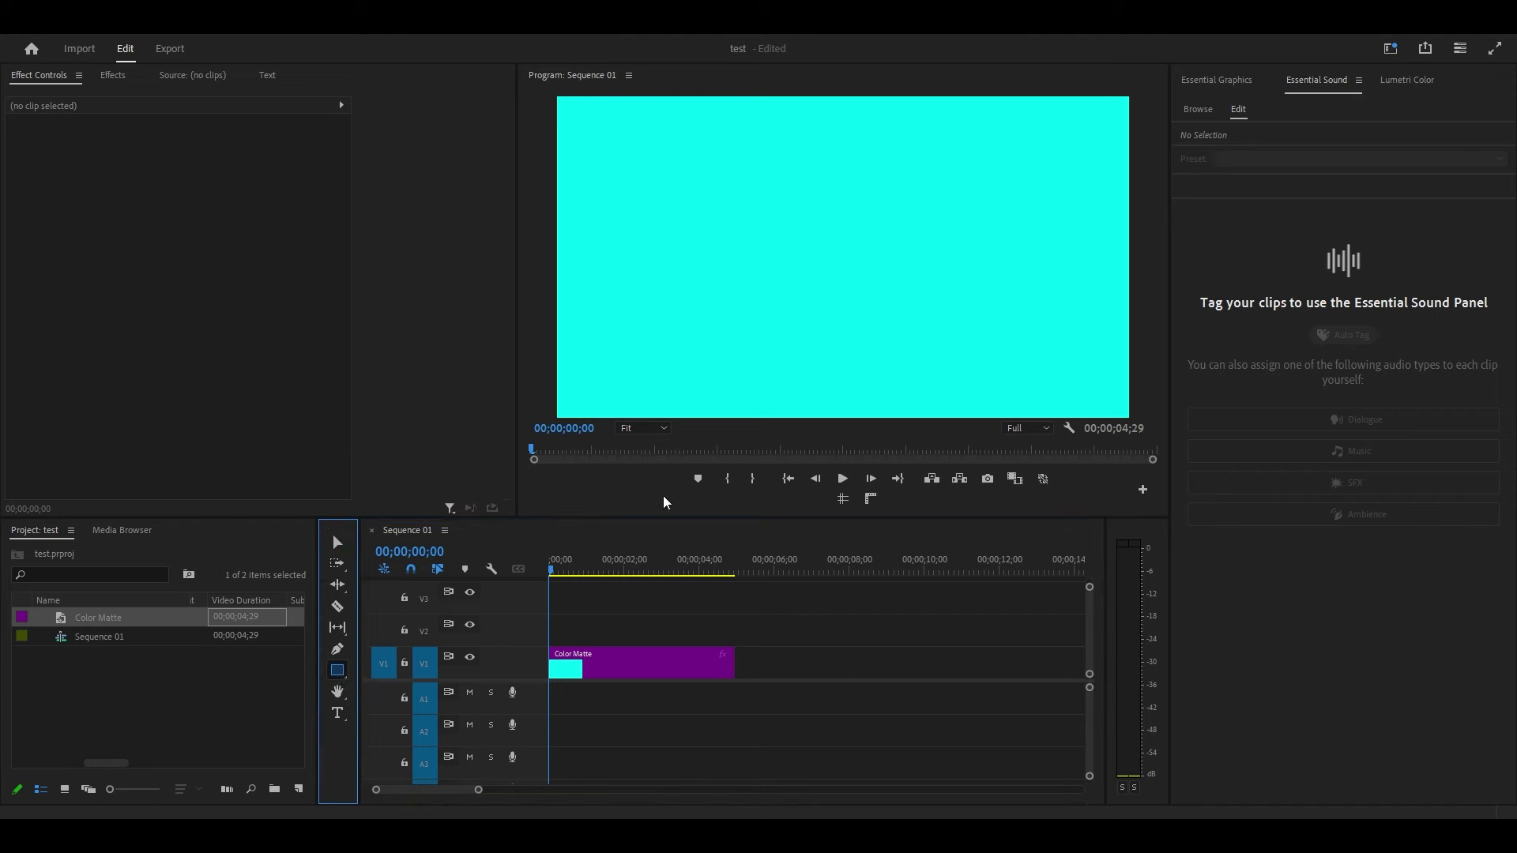
{"action": "left_click_drag", "start_coordinate": [842, 139], "coordinate": [1115, 385]}
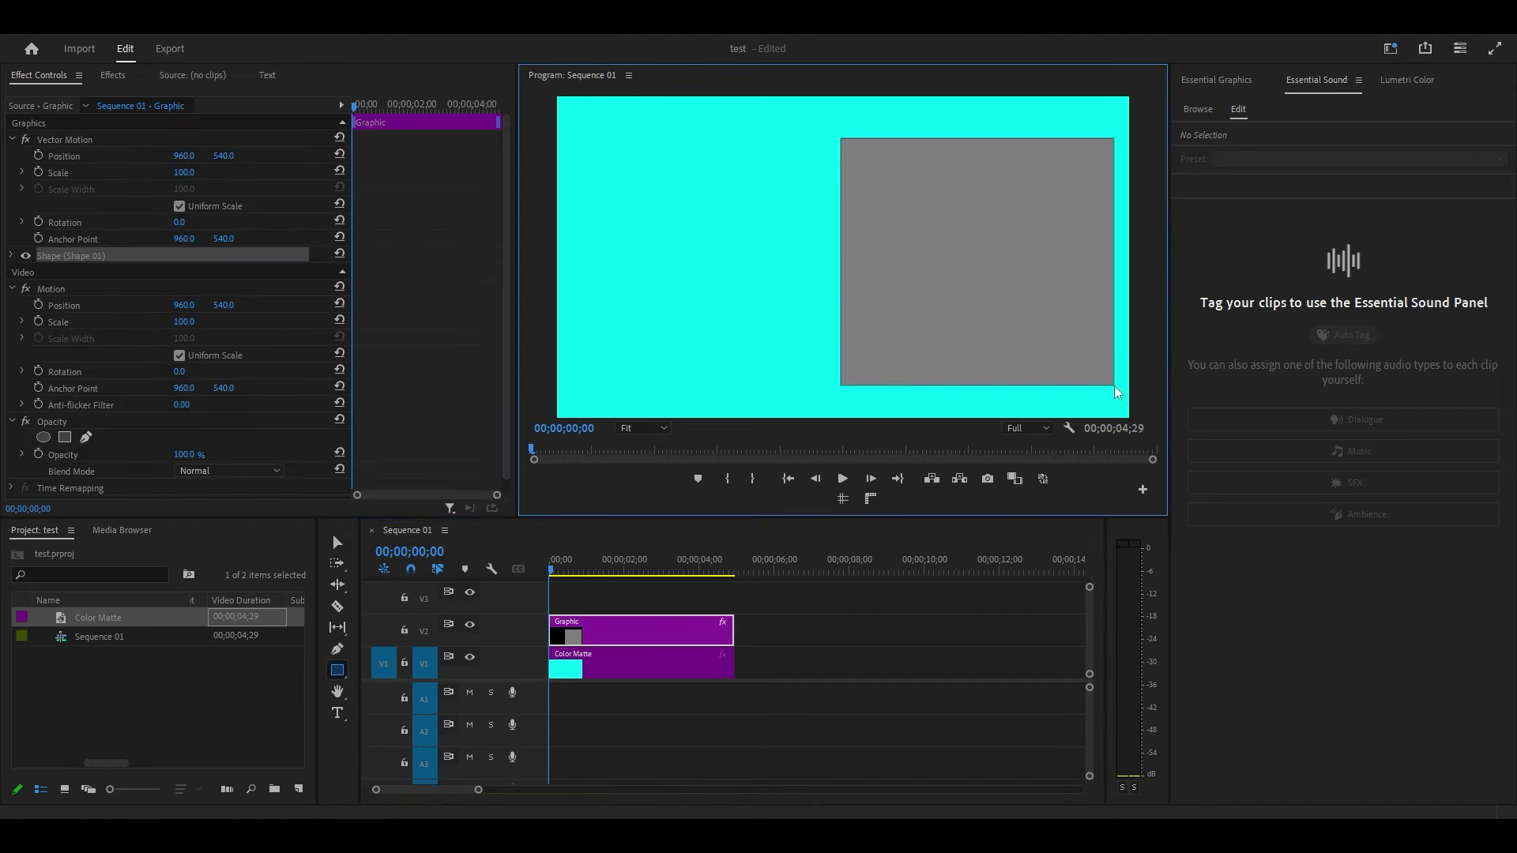
{"action": "left_click", "coordinate": [1218, 79]}
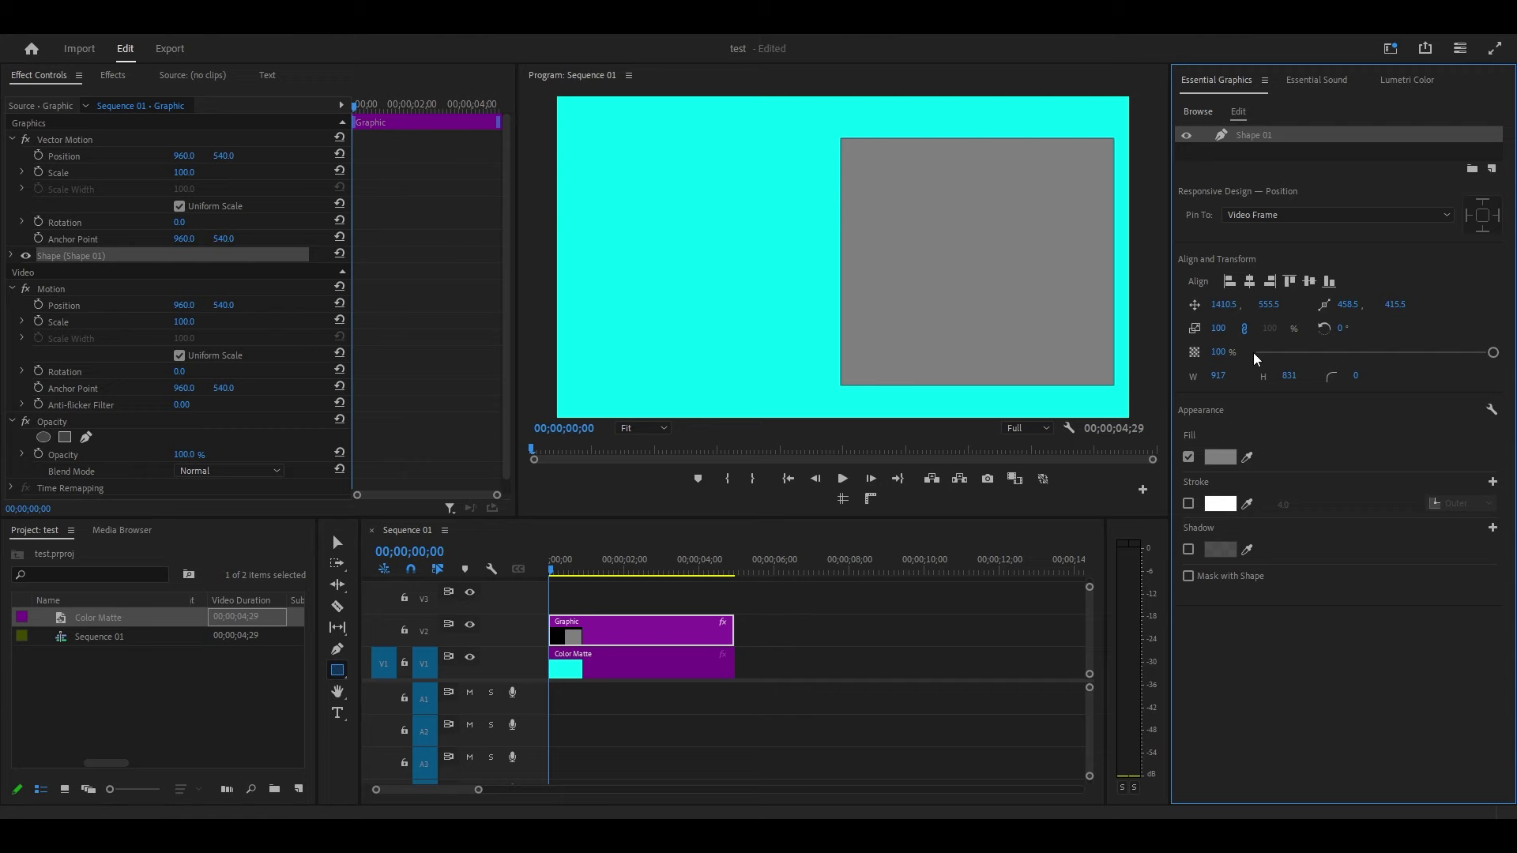
{"action": "left_click", "coordinate": [1221, 456]}
{"action": "left_click", "coordinate": [571, 331]}
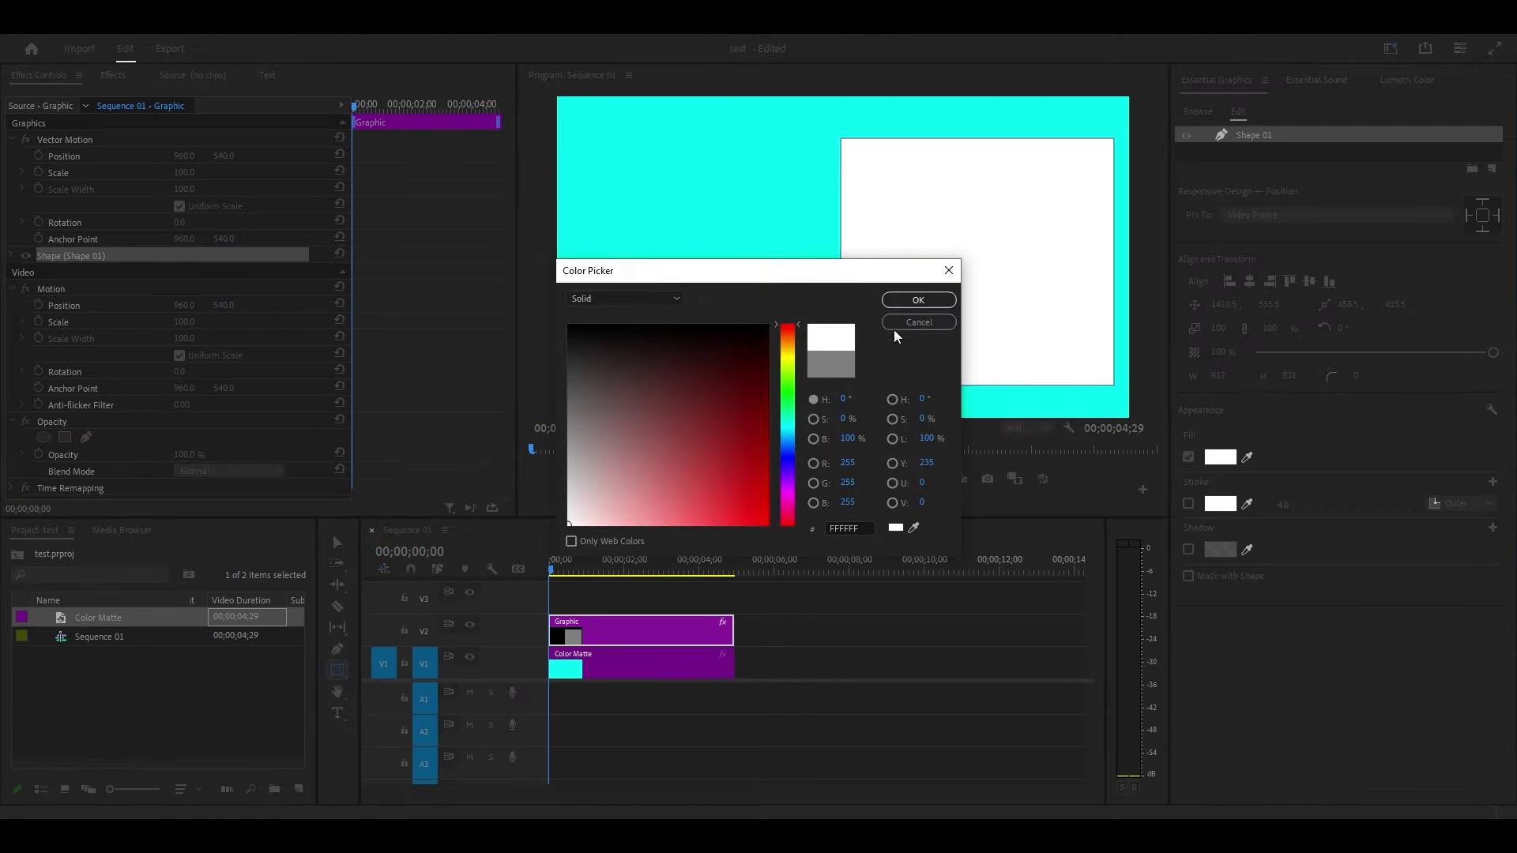
{"action": "left_click", "coordinate": [917, 300]}
- Apply Gaussian Blur to the rectangle clip with Blurriness around 1076
{"action": "key", "text": "shift+7"}
{"action": "type", "text": "gau"}
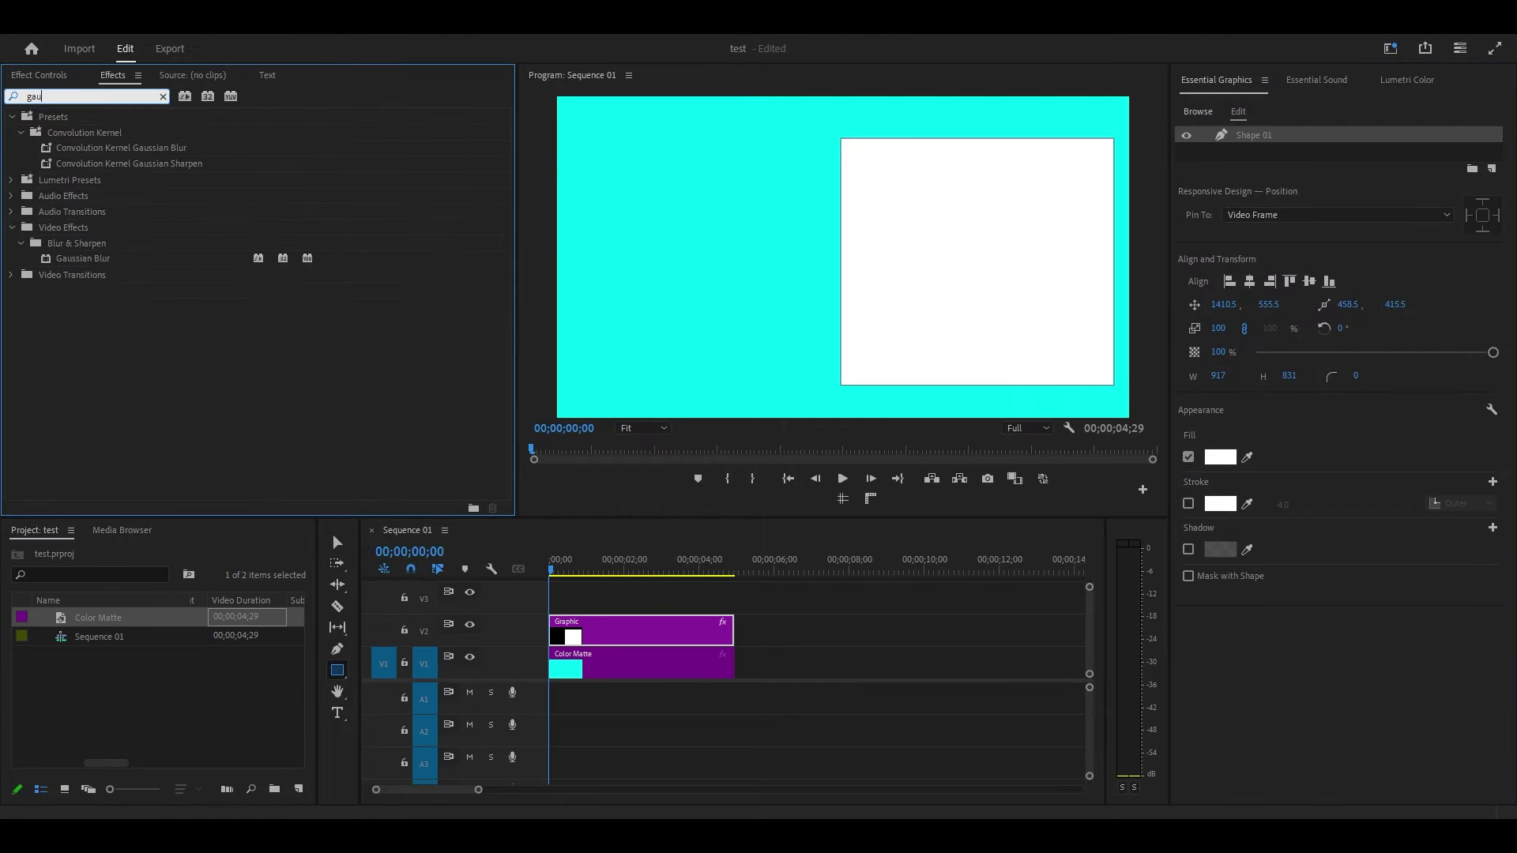
{"action": "left_click_drag", "start_coordinate": [81, 258], "coordinate": [589, 627]}
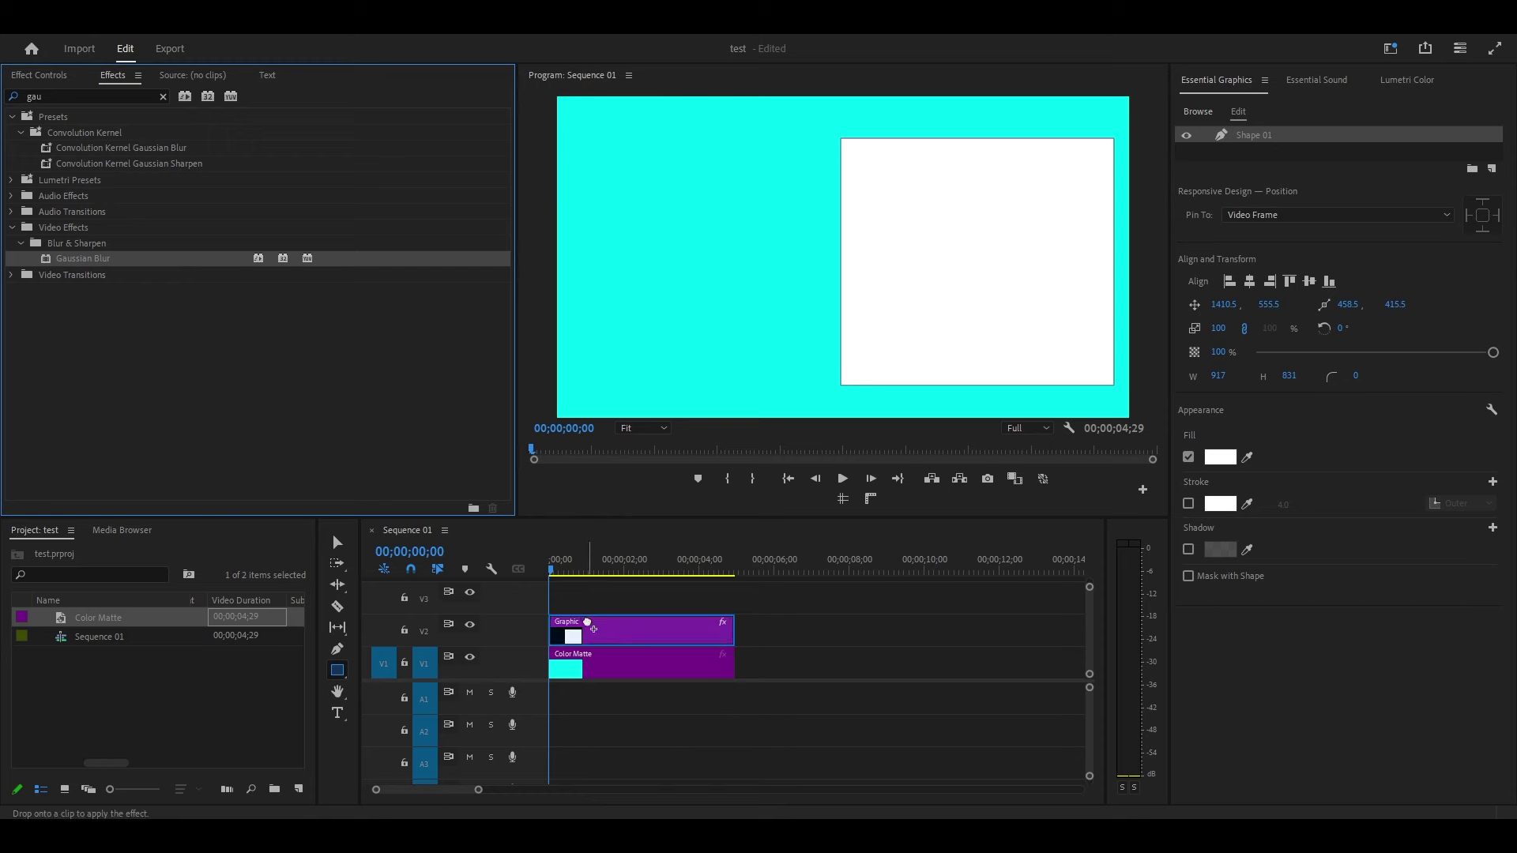
{"action": "left_click", "coordinate": [39, 74]}
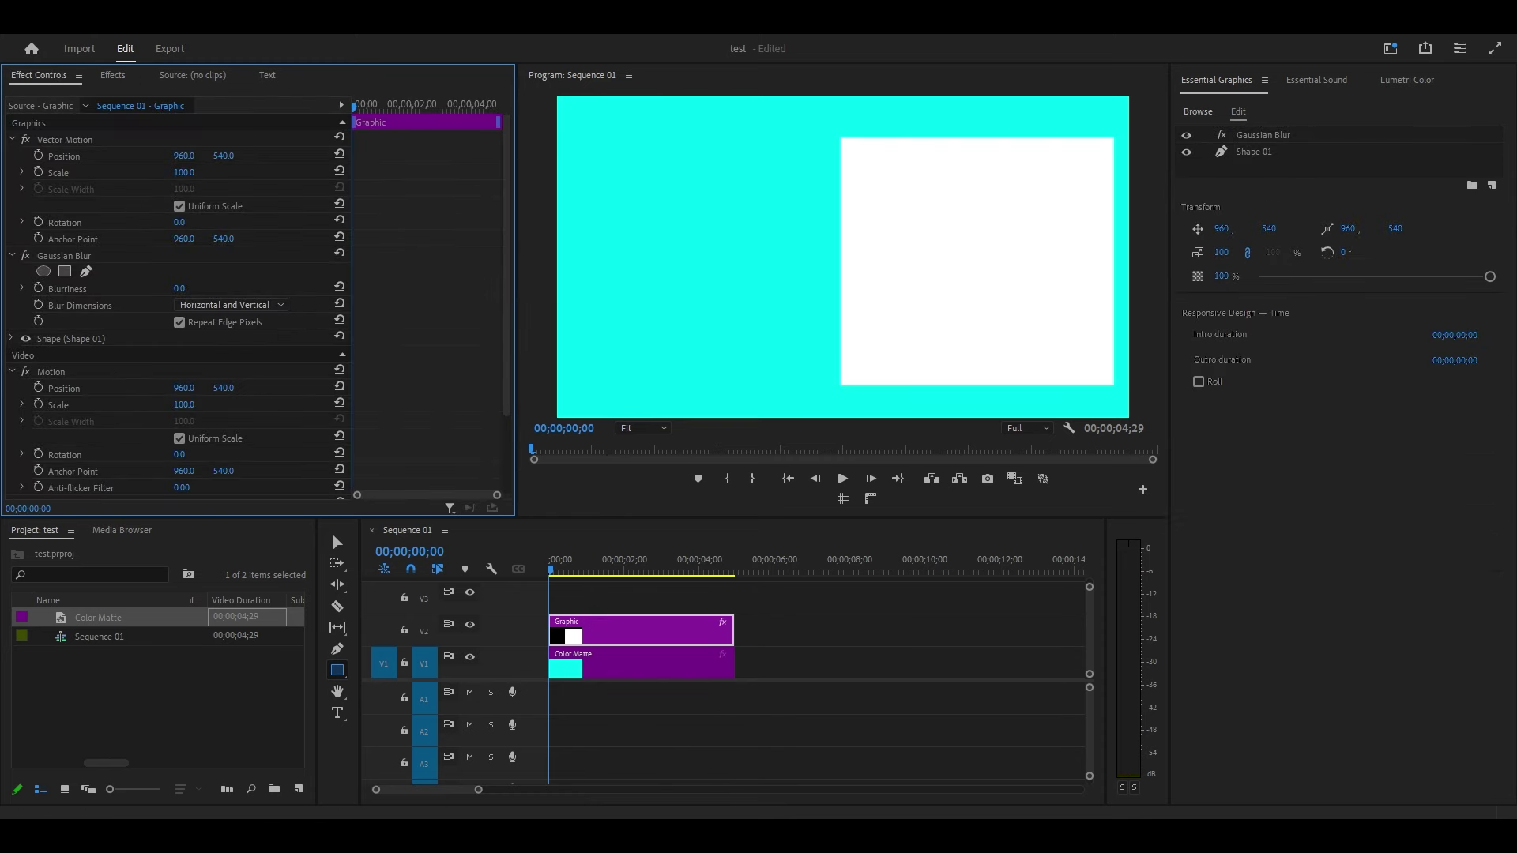
{"action": "left_click_drag", "start_coordinate": [179, 288], "coordinate": [273, 288]}
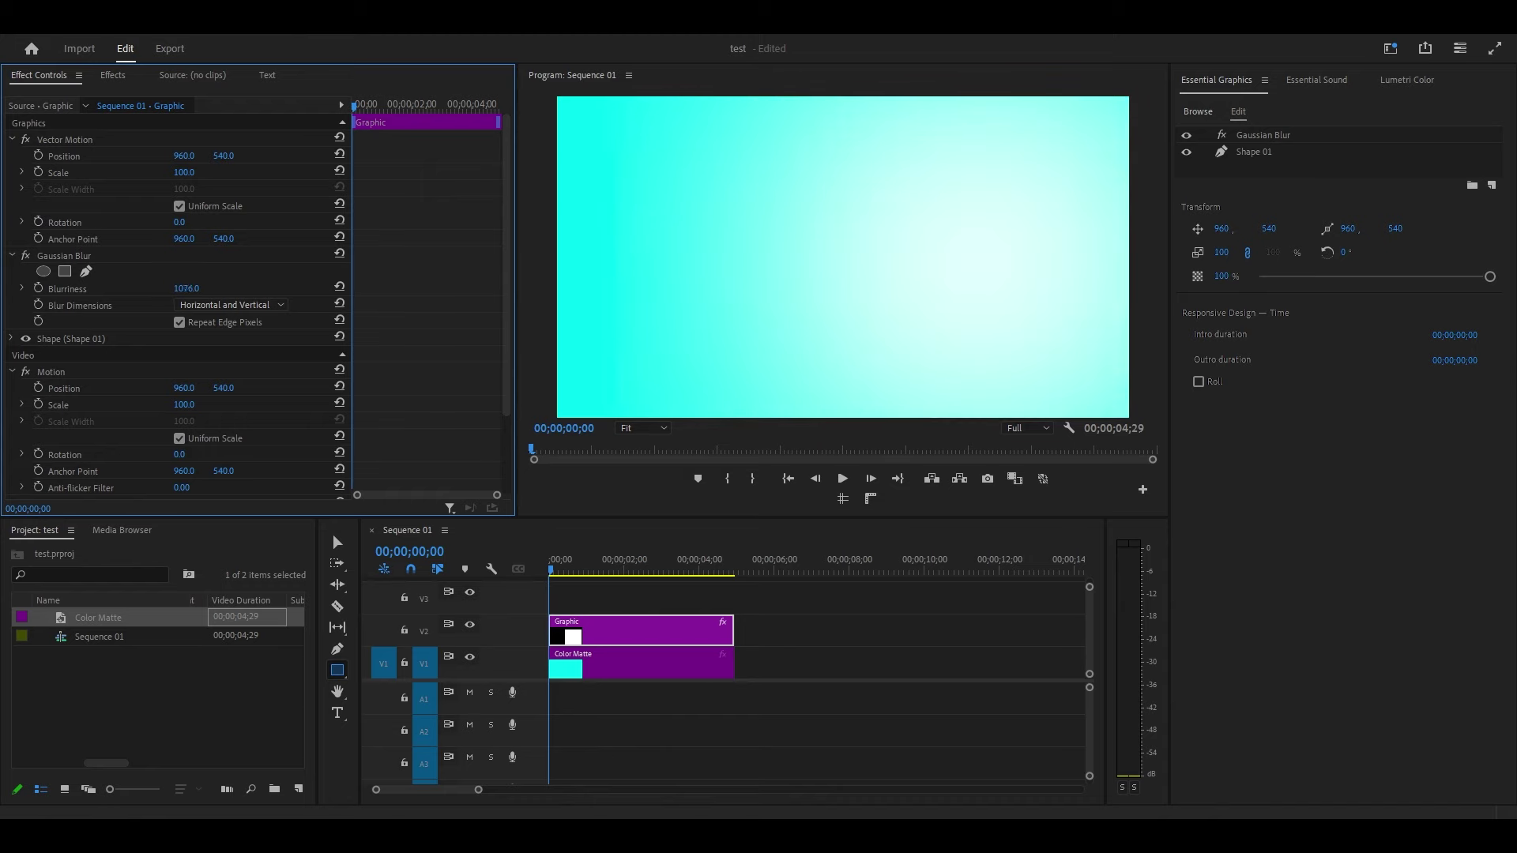